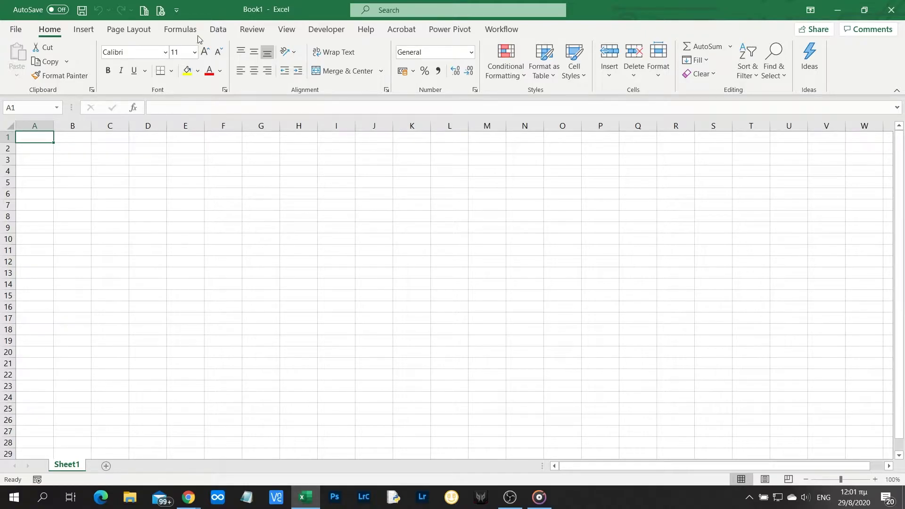
Step: Switch the Excel ribbon to the Data tab to show the Stocks and Geography data types
left_click(217, 29)
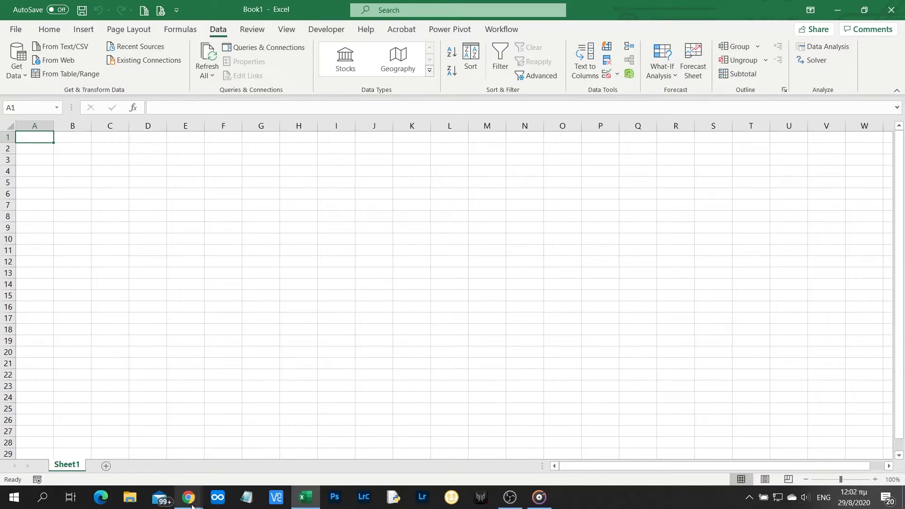
Step: In Chrome's Wikipedia 'S&P 500 Dividend Aristocrats' page, select the companies table
mouse_move(193, 500)
left_click(236, 454)
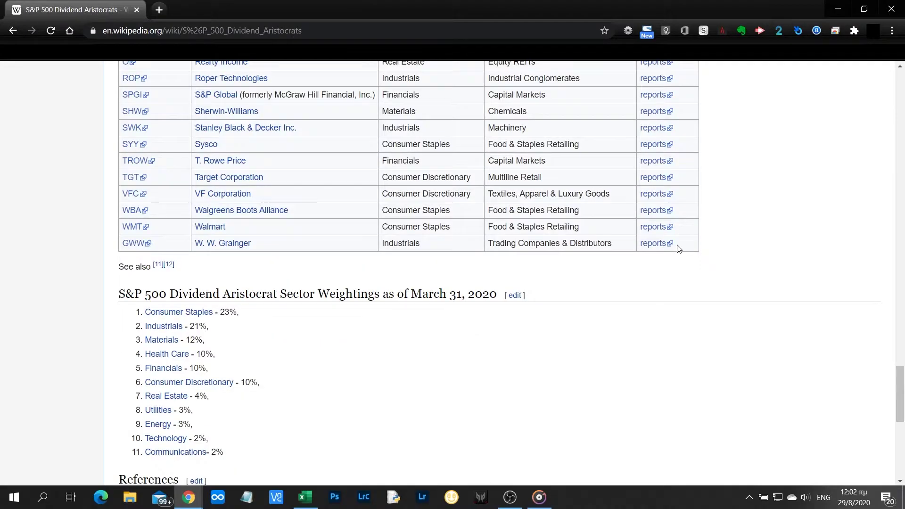
left_click_drag(678, 246, 123, 432)
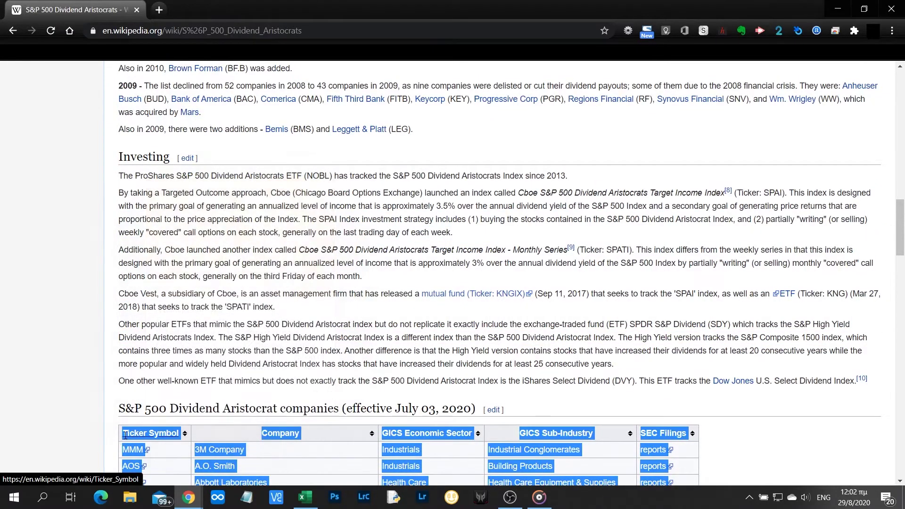
Step: Paste the copied Dividend Aristocrats table into Sheet1 starting at A1
left_click(305, 497)
left_click(50, 29)
left_click(16, 75)
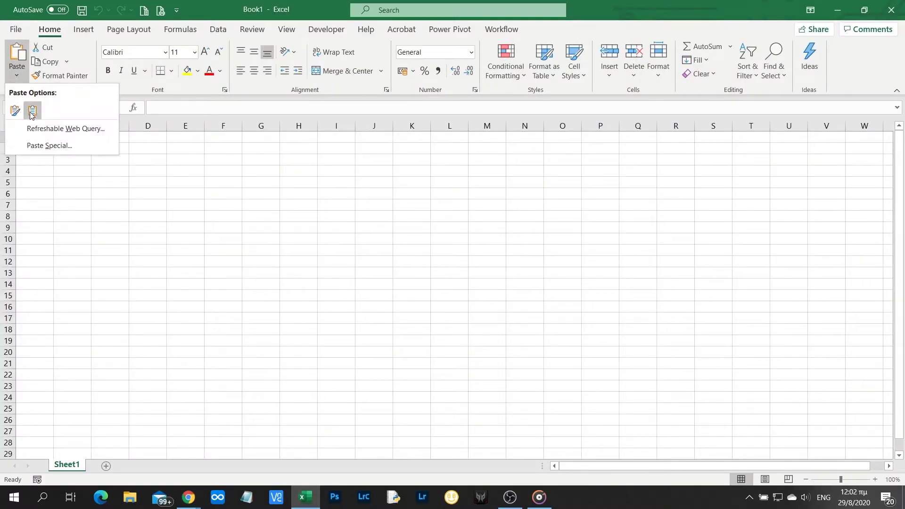
left_click(38, 113)
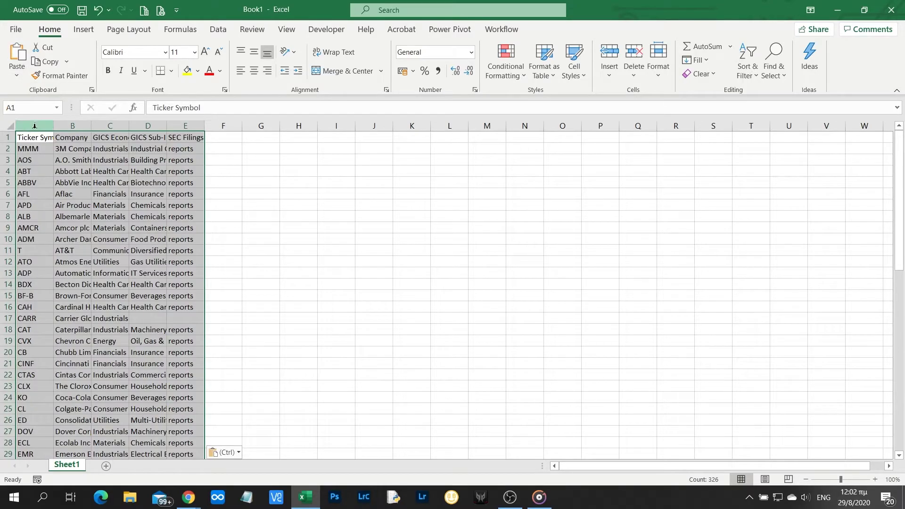
Step: Convert the tickers in A2 down to A66 to the Stocks data type
left_click(34, 145)
key("ctrl+shift+Down")
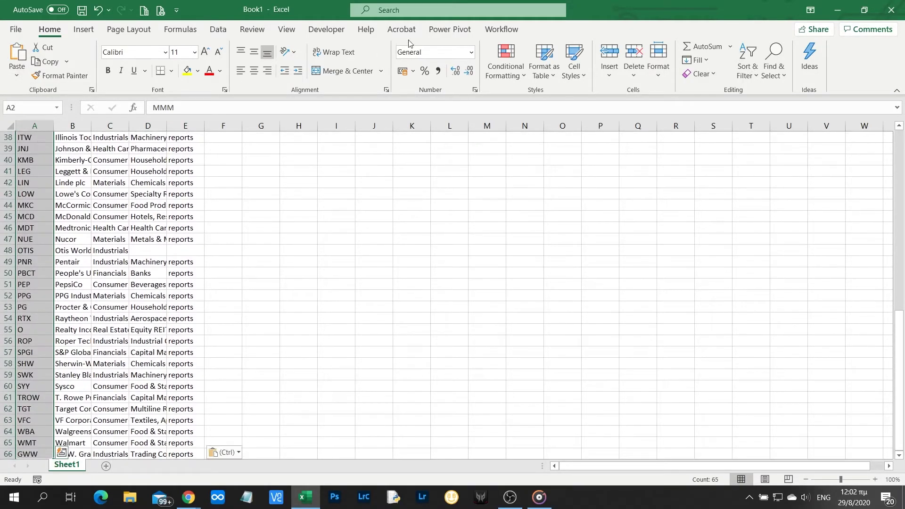
left_click(218, 29)
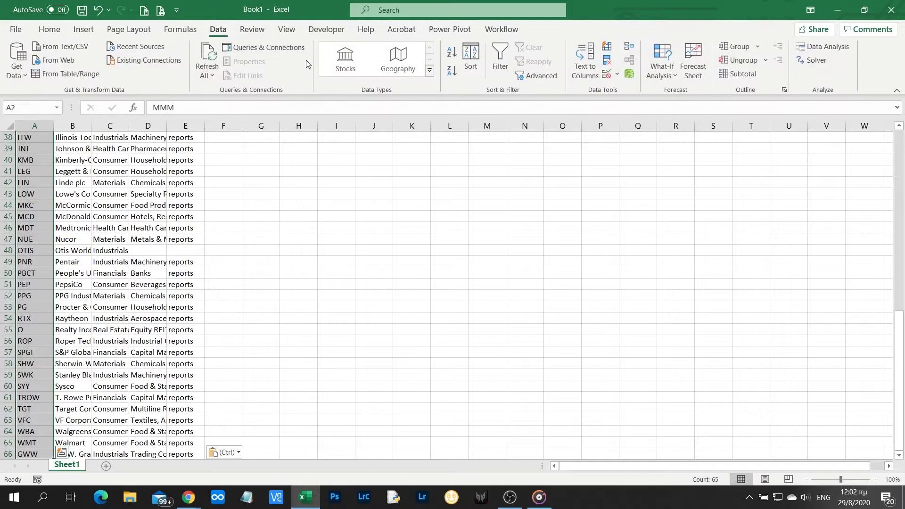
left_click(355, 70)
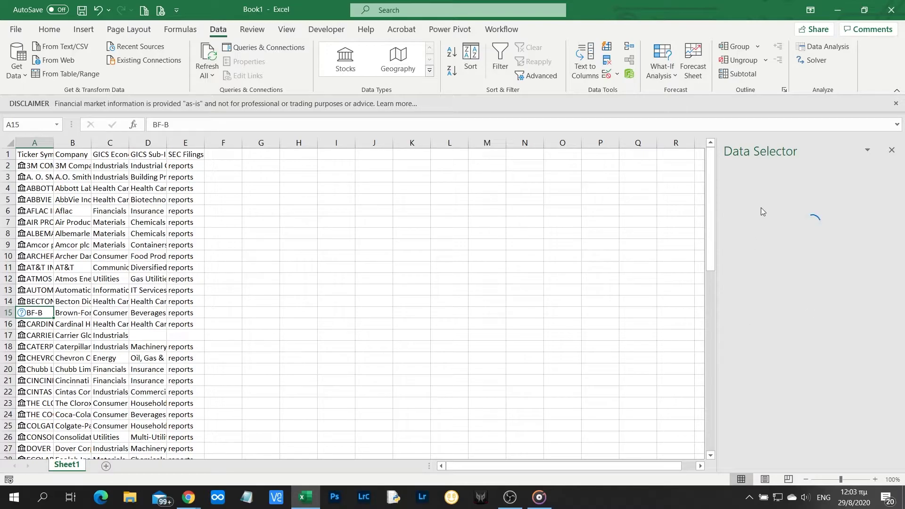
Step: Search BF.B instead of BF-B in the Data Selector and link A15 to Brown-Forman Corporation
left_click_drag(753, 181, 757, 182)
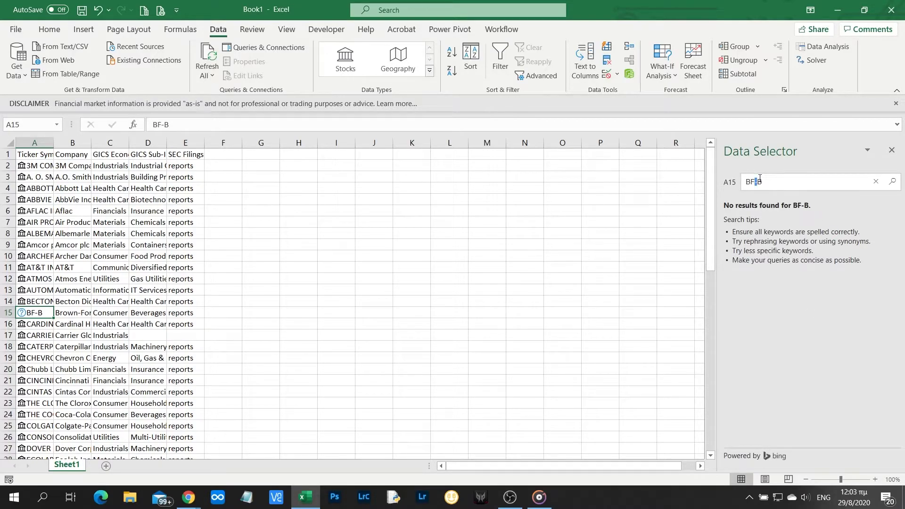
key("BackSpace")
type(".")
key("Return")
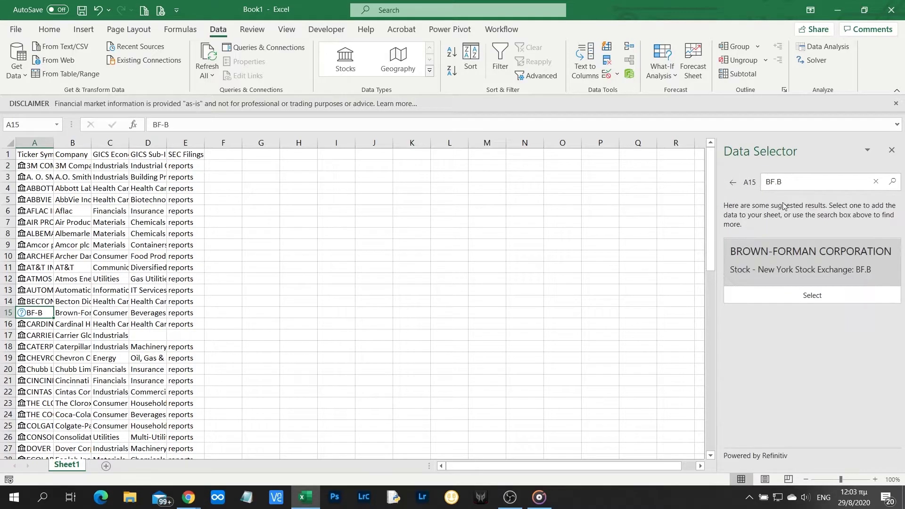
left_click(809, 290)
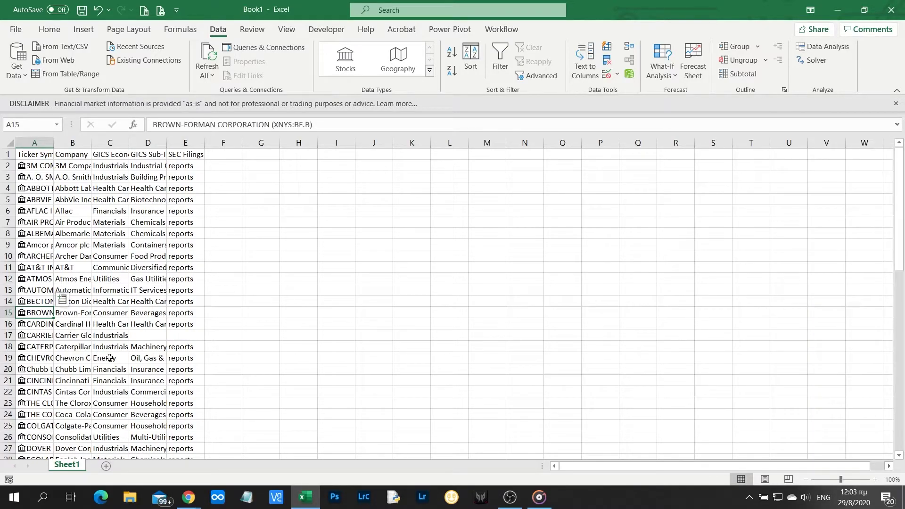
Step: Delete the pasted columns B through E
left_click_drag(90, 143, 184, 142)
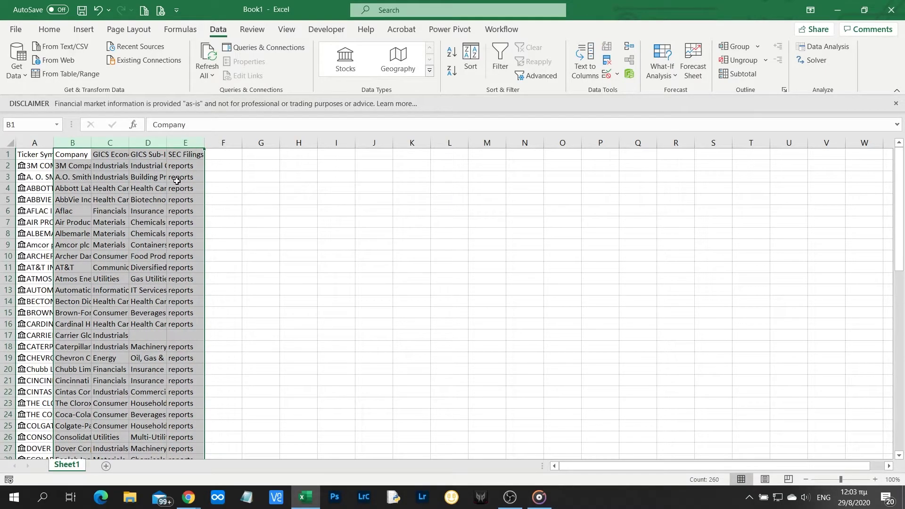
right_click(177, 176)
left_click(209, 291)
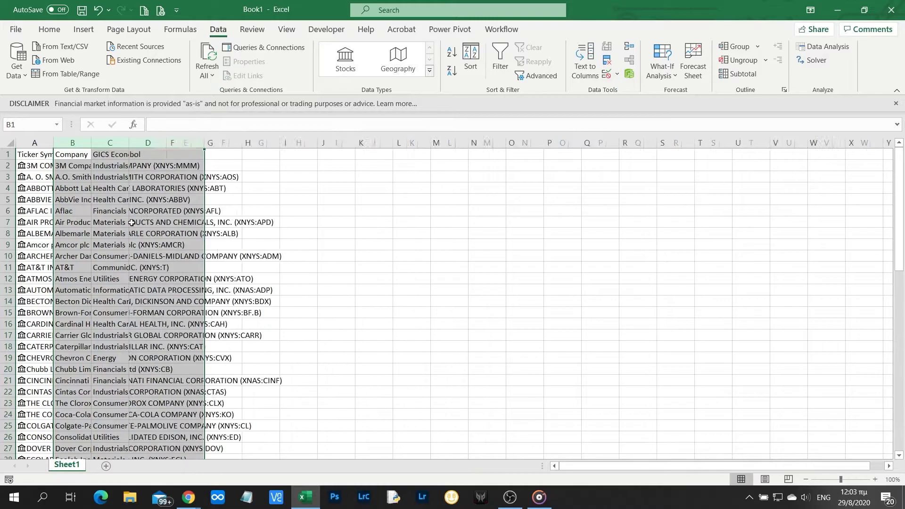
Step: Insert each linked stock's Price into column B and Name into column C
left_click(47, 163)
key("ctrl+shift+Down")
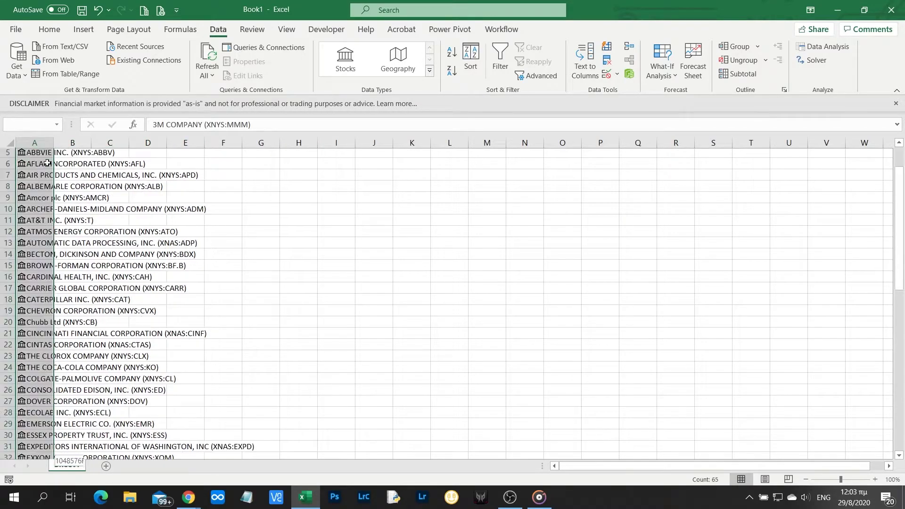
scroll(86, 263, "up", 7)
scroll(85, 263, "up", 6)
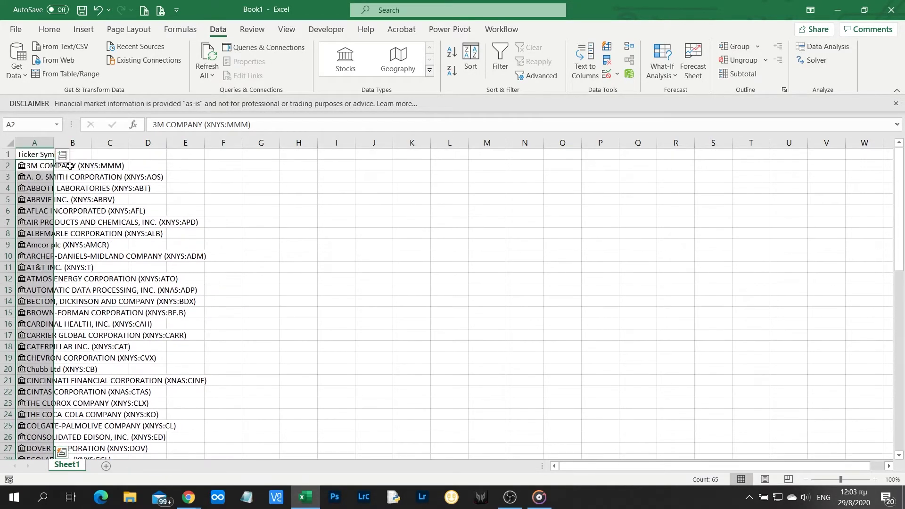
left_click(62, 155)
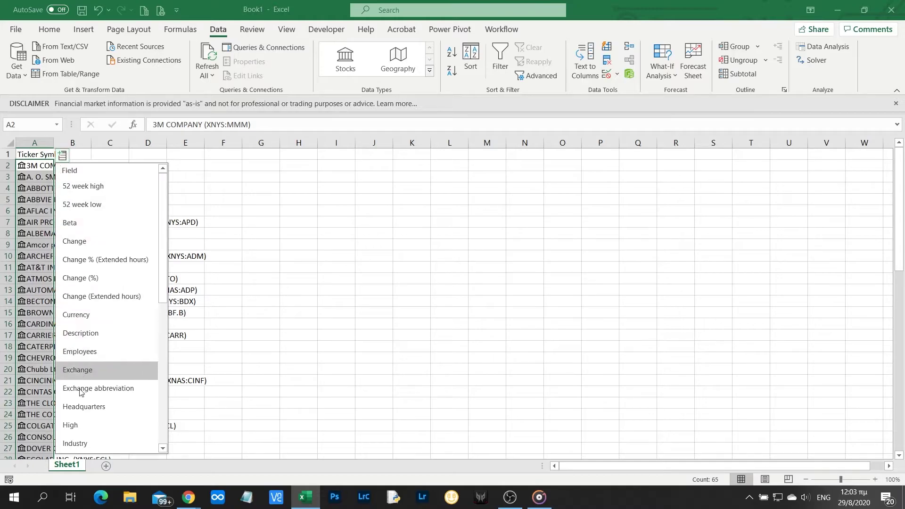
scroll(88, 394, "down", 3)
scroll(88, 397, "down", 3)
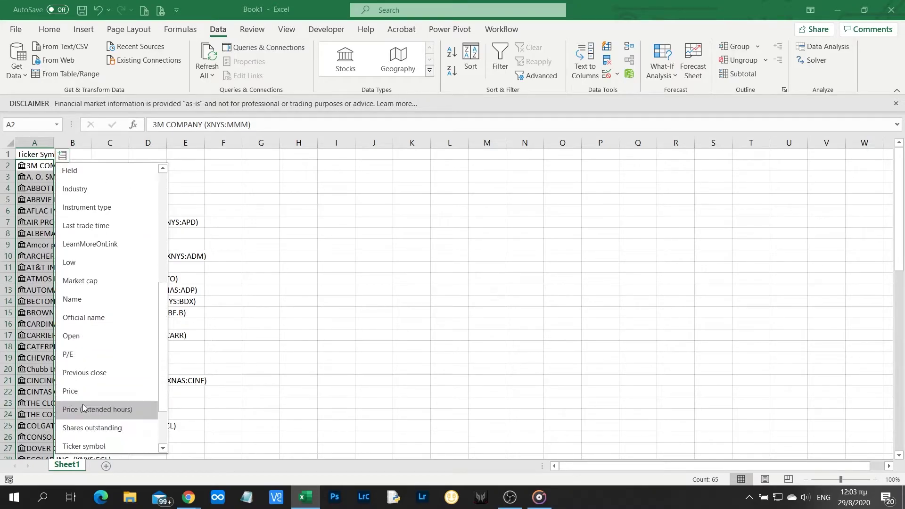
left_click(86, 394)
left_click(62, 155)
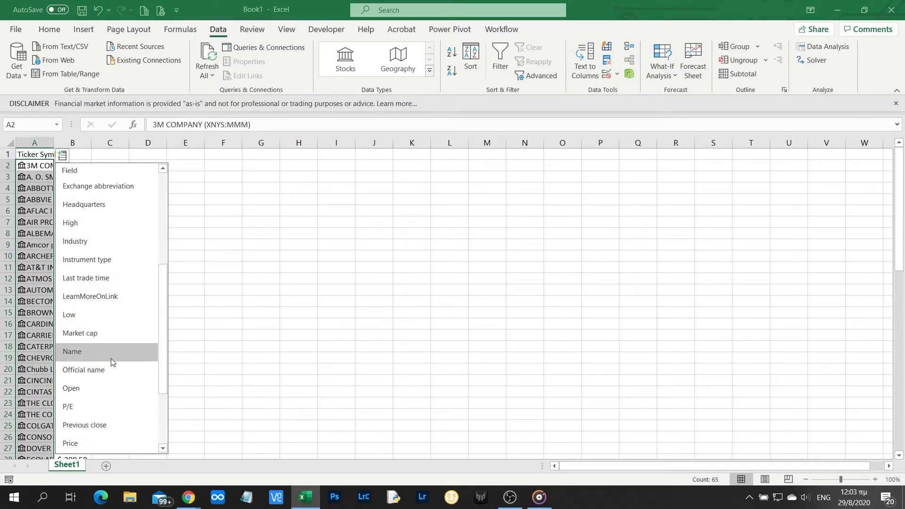
scroll(112, 363, "down", 1)
scroll(112, 363, "up", 2)
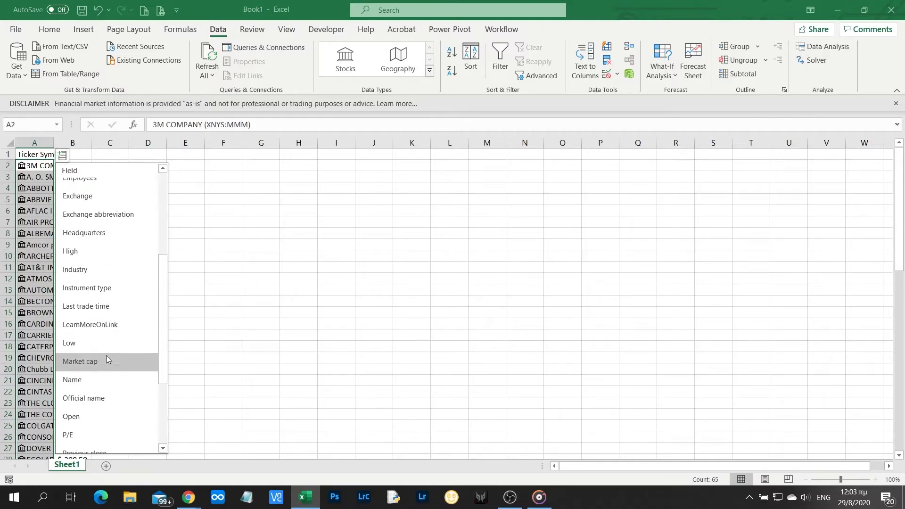
left_click(83, 381)
Step: Add the 52 week high into column D and 52 week low into column E
left_click(63, 156)
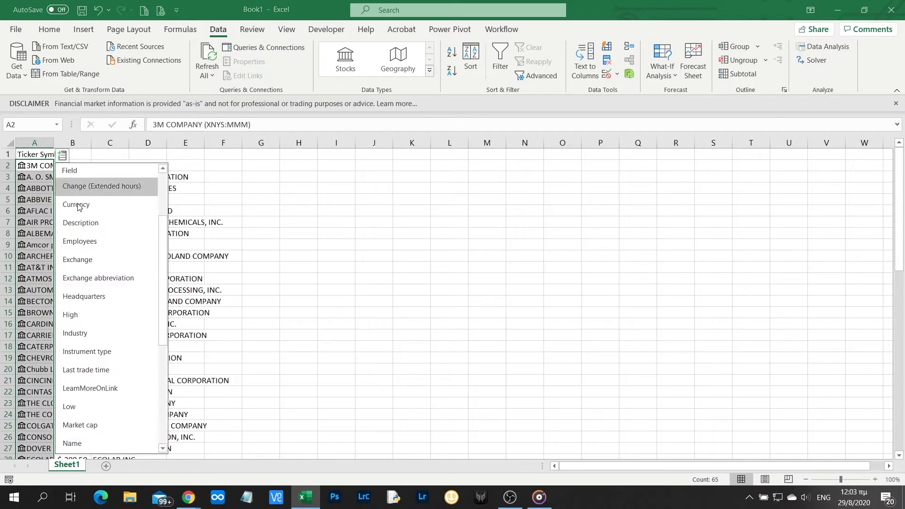
scroll(92, 339, "down", 2)
scroll(94, 344, "down", 2)
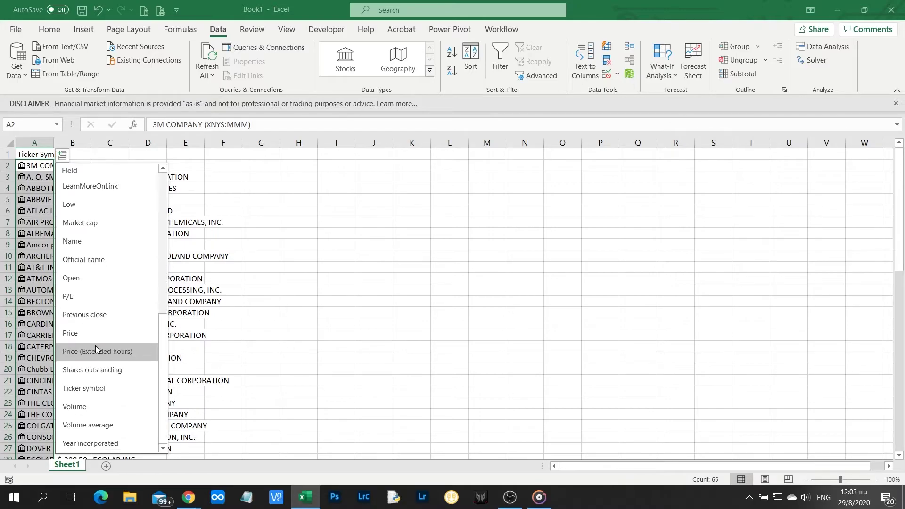
scroll(95, 346, "up", 4)
scroll(104, 255, "up", 2)
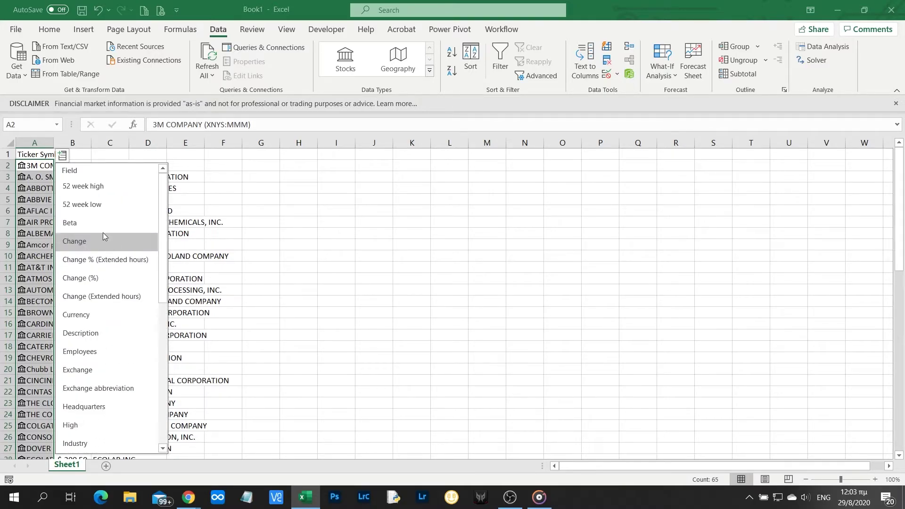
left_click(100, 189)
left_click(62, 156)
left_click(90, 208)
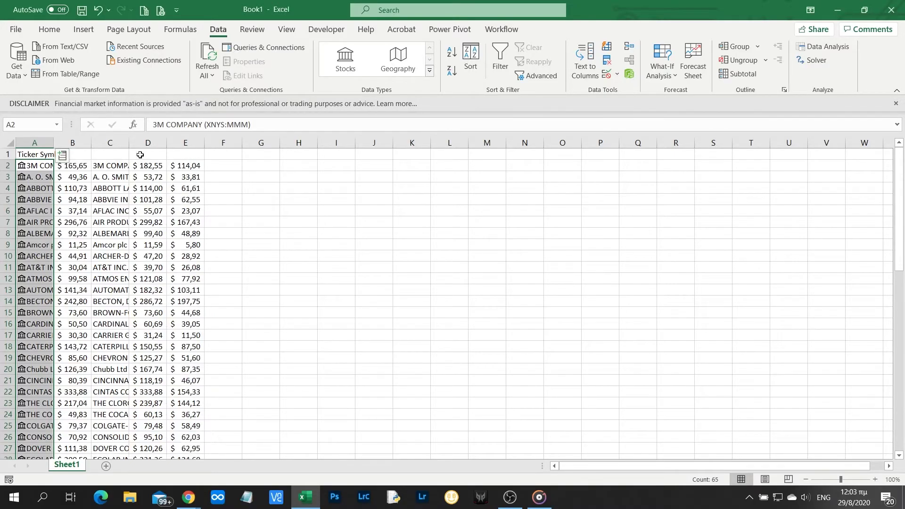
Step: Autofit columns A through E to their contents
left_click_drag(186, 142, 91, 155)
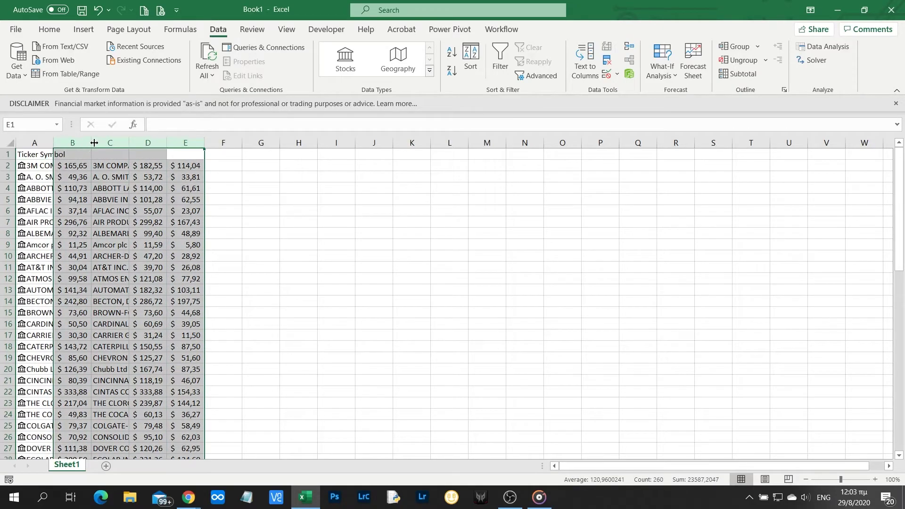
double_click(91, 143)
left_click(447, 222)
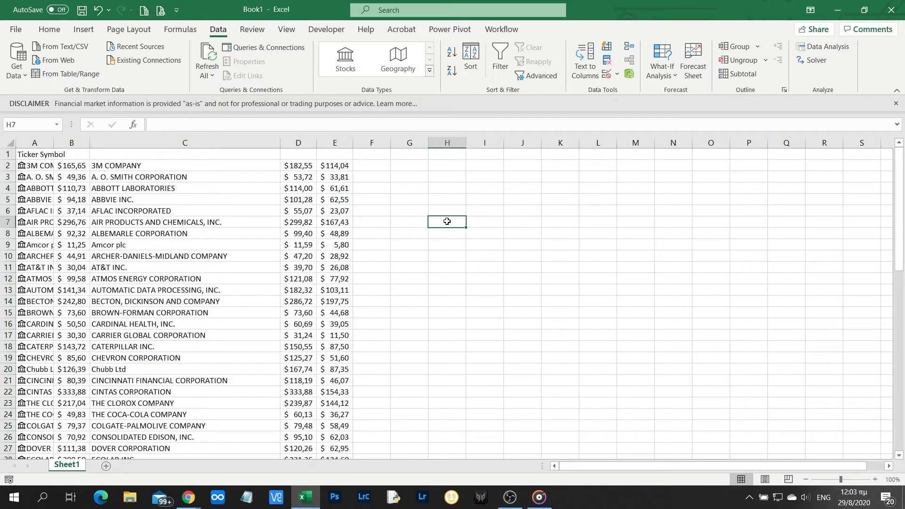
double_click(54, 138)
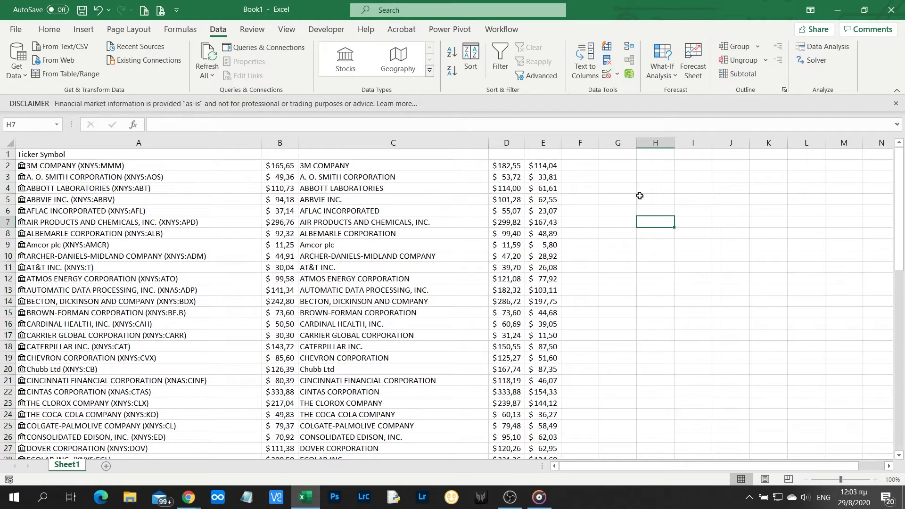